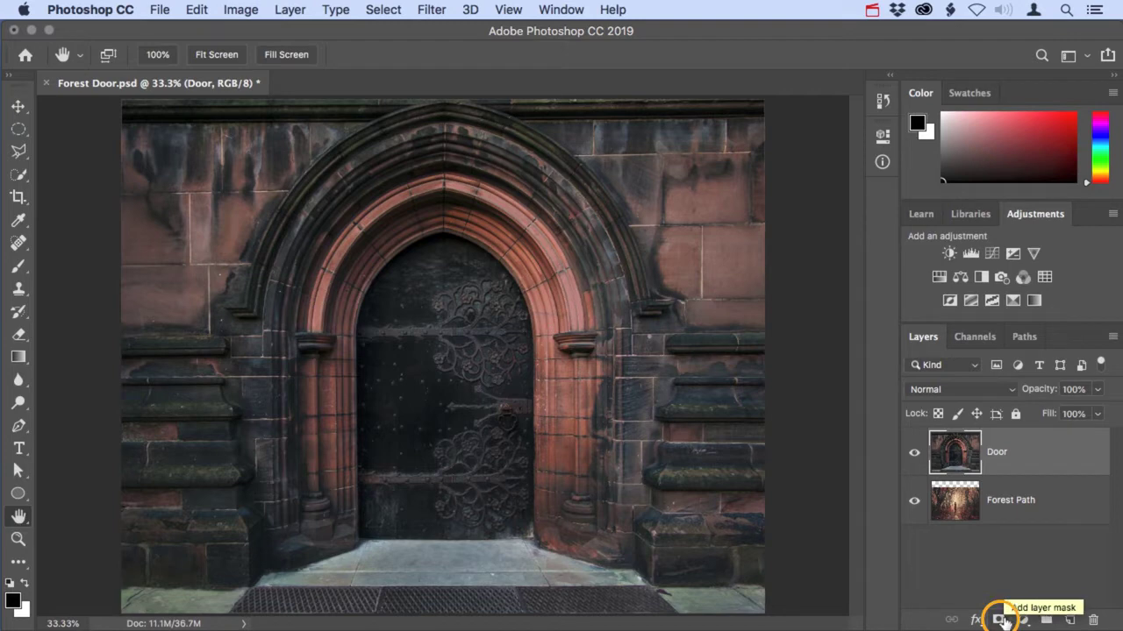
- Add a white mask to the Door layer and ready a black 500 px brush
left_click(1000, 619)
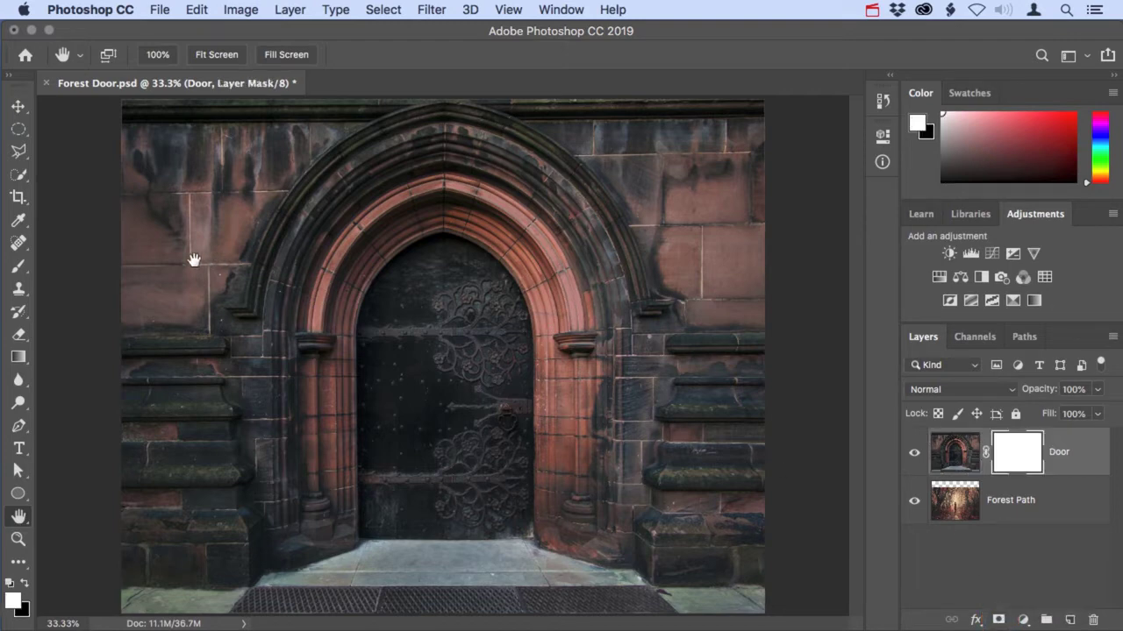
left_click(32, 273)
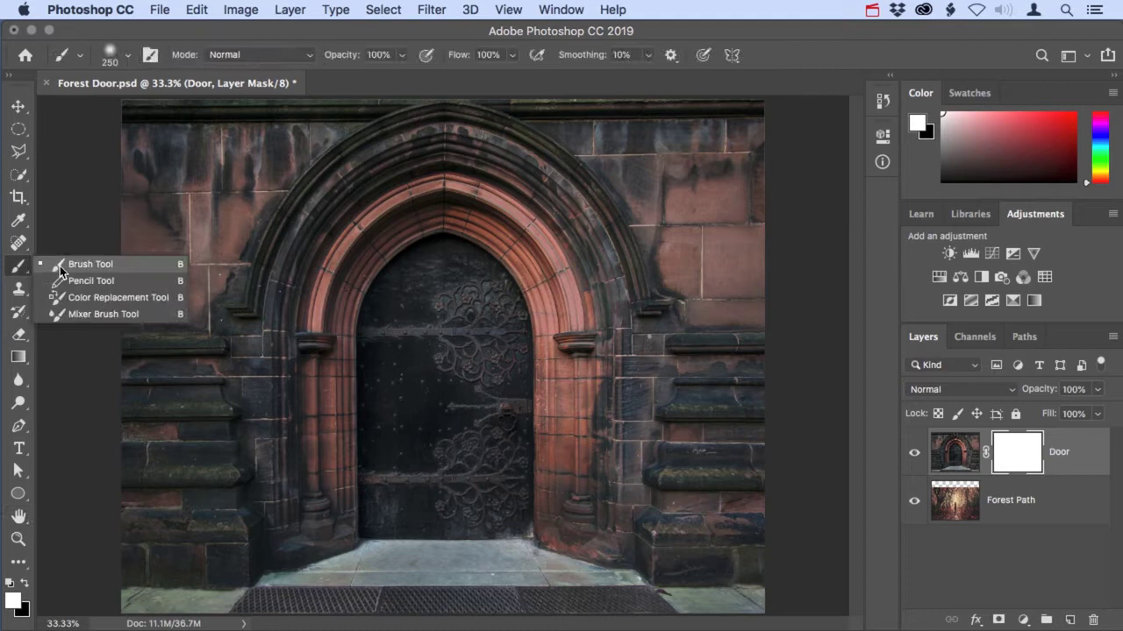
left_click(70, 271)
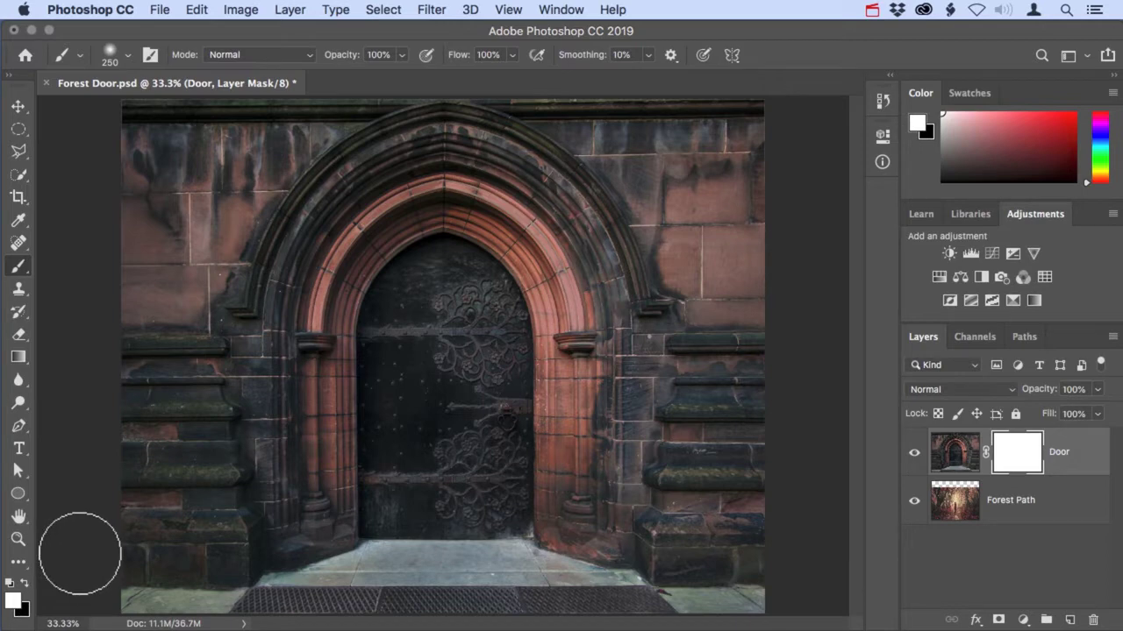
key("x")
key("x")
key("x")
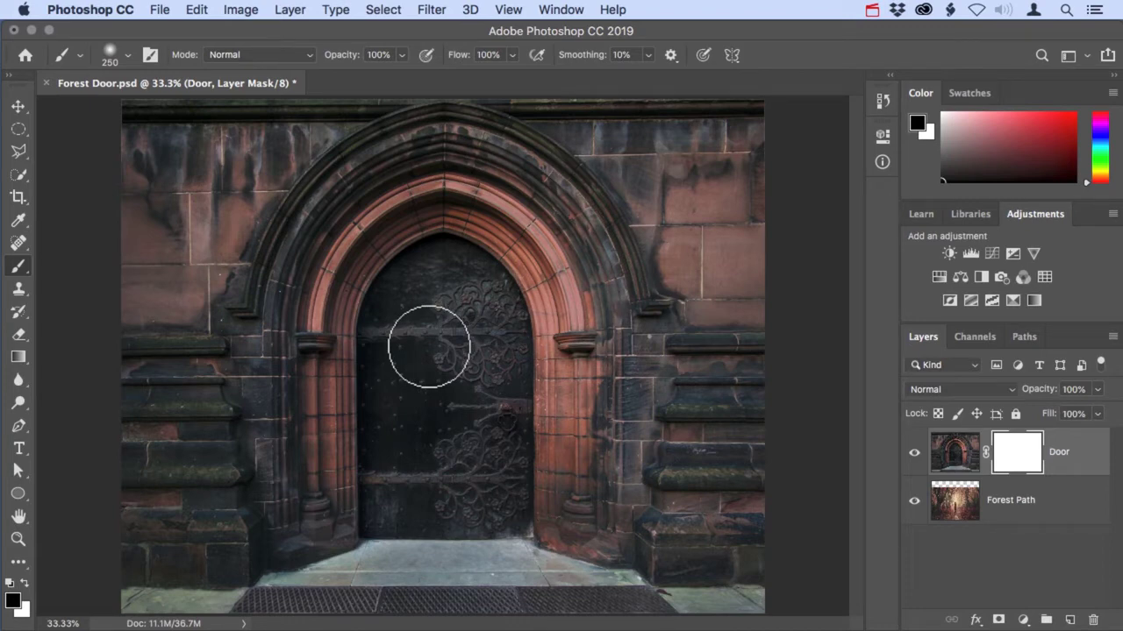
key("bracketright")
key("bracketright")
key("bracketright")
key("bracketright")
key("bracketright")
key("bracketright")
key("bracketright")
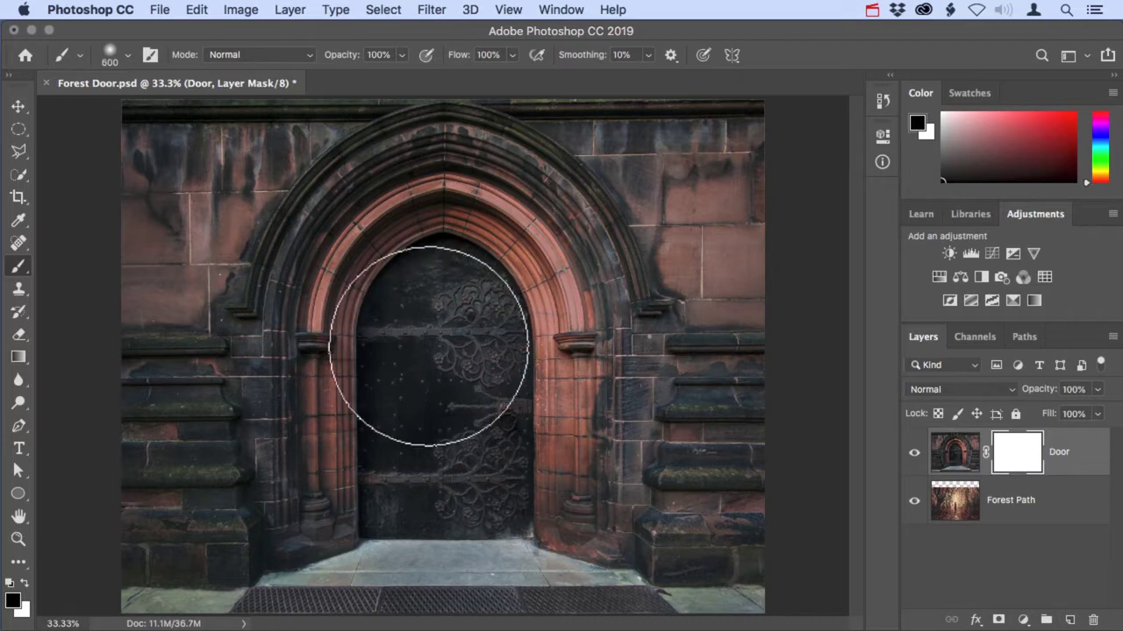
key("bracketright")
key("bracketright")
key("bracketright")
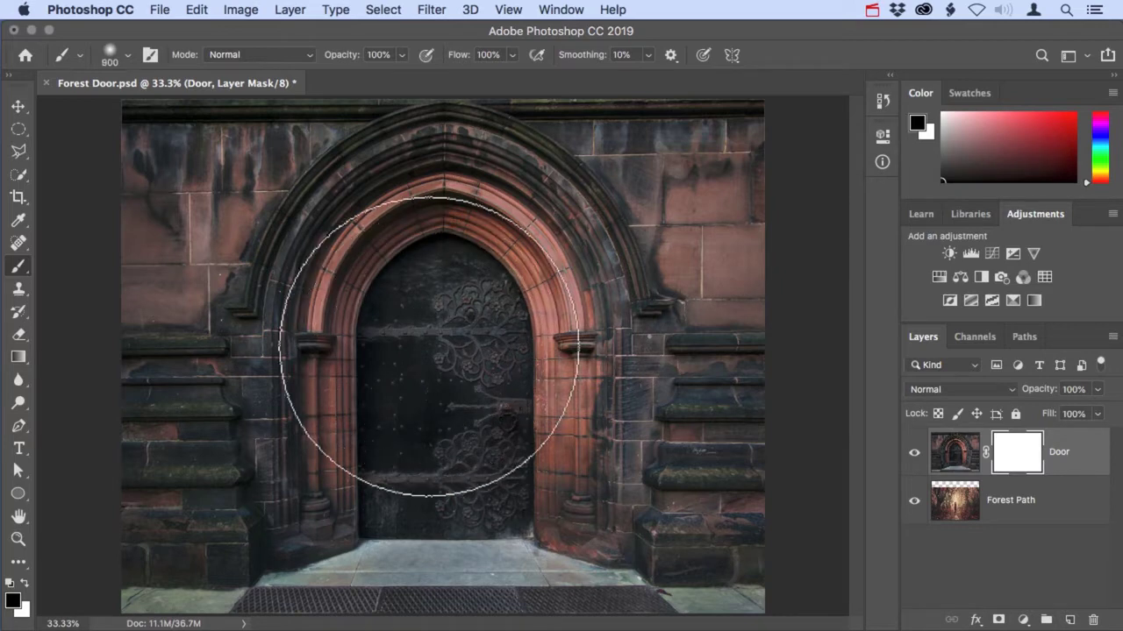
key("bracketleft")
key("bracketleft")
key("bracketleft")
key("bracketleft")
key("bracketleft")
key("bracketleft")
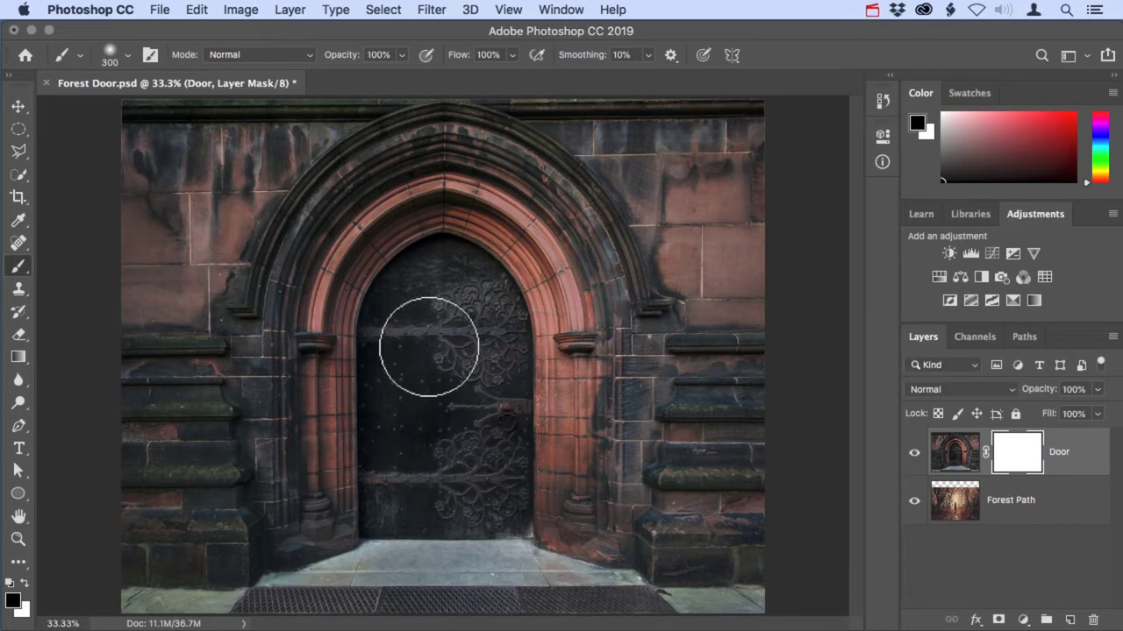
key("bracketright")
key("bracketright")
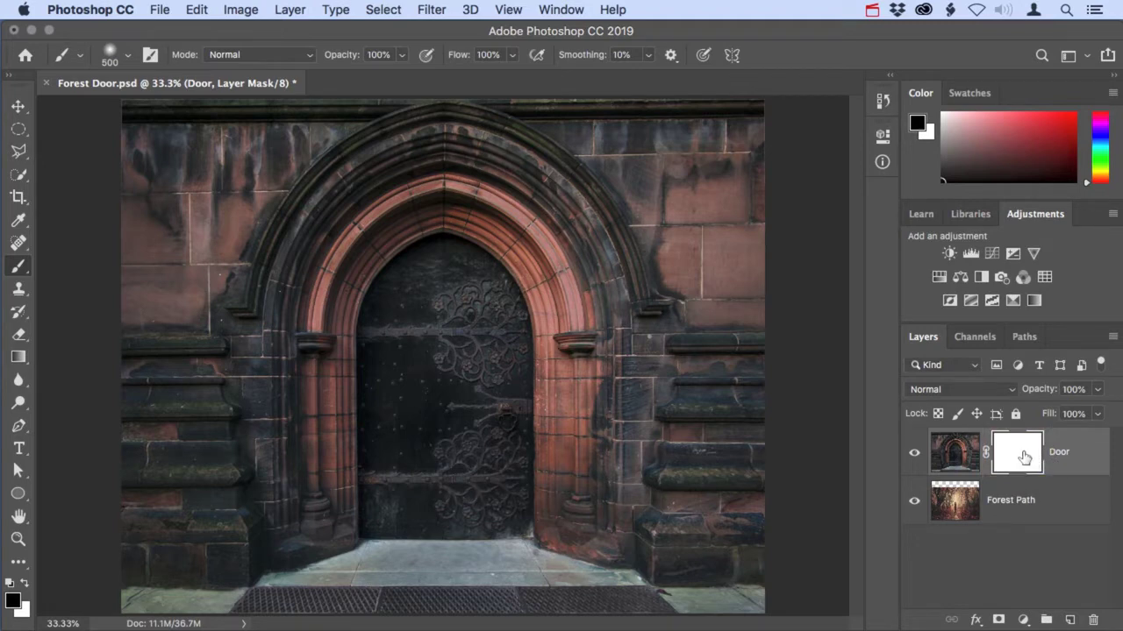
- Brush black over the doorway and lower-right corner to reveal the forest path
mouse_move(464, 326)
left_mouse_down()
mouse_move(446, 321)
mouse_move(430, 355)
mouse_move(448, 424)
mouse_move(403, 474)
mouse_move(483, 489)
mouse_move(491, 474)
mouse_move(421, 494)
mouse_move(478, 368)
mouse_move(496, 410)
mouse_move(401, 238)
mouse_move(401, 450)
mouse_move(491, 460)
left_mouse_up()
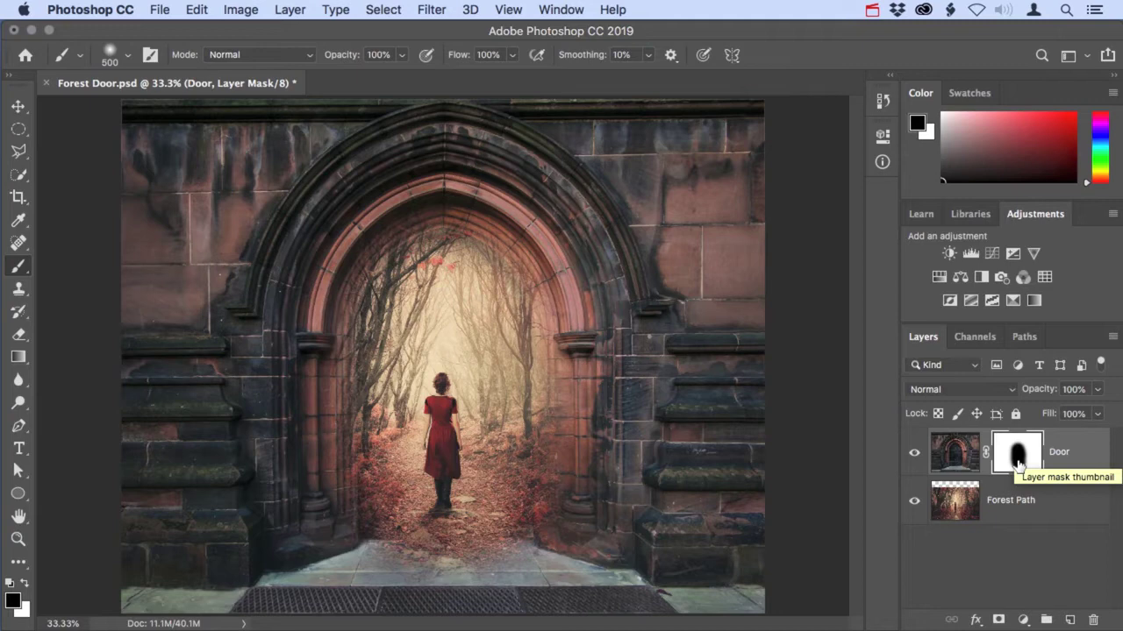
mouse_move(531, 496)
left_mouse_down()
mouse_move(549, 518)
mouse_move(725, 576)
mouse_move(706, 505)
mouse_move(626, 454)
mouse_move(572, 393)
mouse_move(685, 451)
mouse_move(729, 493)
mouse_move(764, 568)
mouse_move(697, 447)
mouse_move(753, 489)
left_mouse_up()
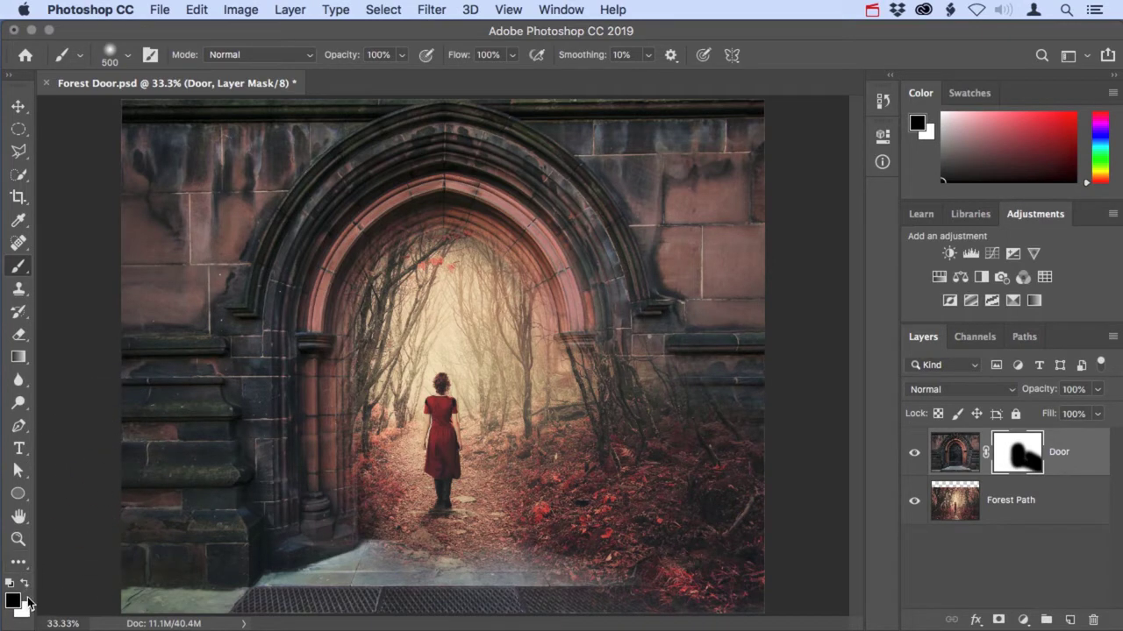
- Paint the lower-right wall back in white, then delete the Door layer's mask
key("x")
mouse_move(657, 556)
left_mouse_down()
mouse_move(673, 468)
mouse_move(722, 553)
mouse_move(702, 393)
mouse_move(714, 460)
mouse_move(651, 401)
mouse_move(649, 368)
mouse_move(653, 409)
mouse_move(641, 408)
mouse_move(615, 363)
mouse_move(620, 440)
mouse_move(607, 449)
mouse_move(607, 476)
mouse_move(601, 434)
mouse_move(612, 545)
mouse_move(560, 547)
mouse_move(566, 528)
mouse_move(620, 562)
mouse_move(739, 577)
mouse_move(751, 487)
mouse_move(752, 559)
mouse_move(740, 534)
mouse_move(724, 532)
mouse_move(754, 532)
left_mouse_up()
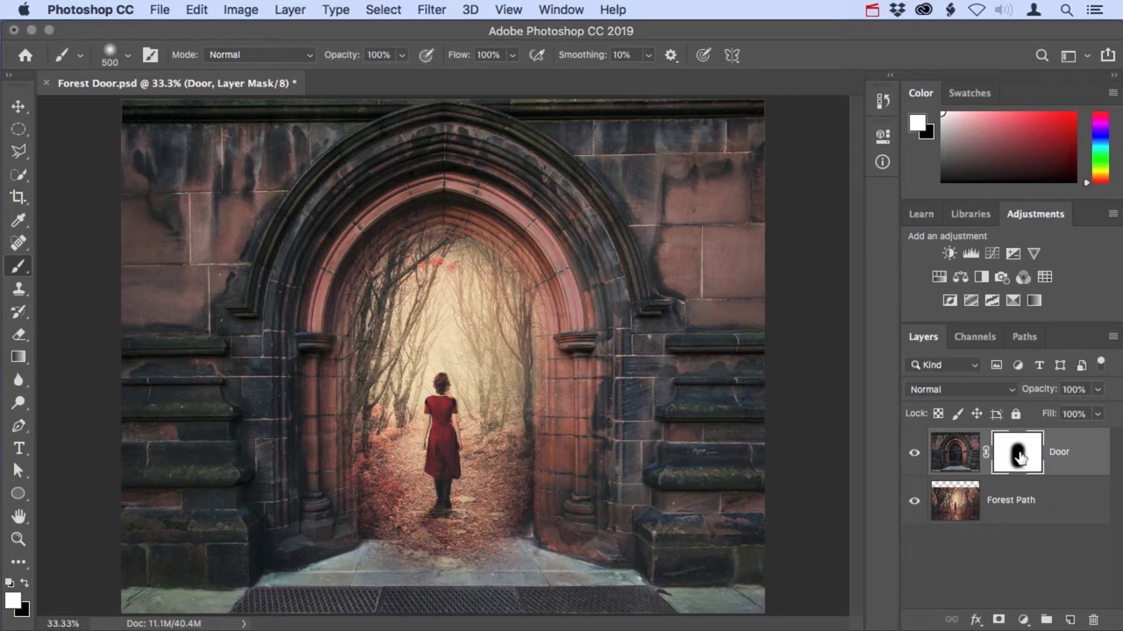
left_click_drag(1022, 457, 1096, 619)
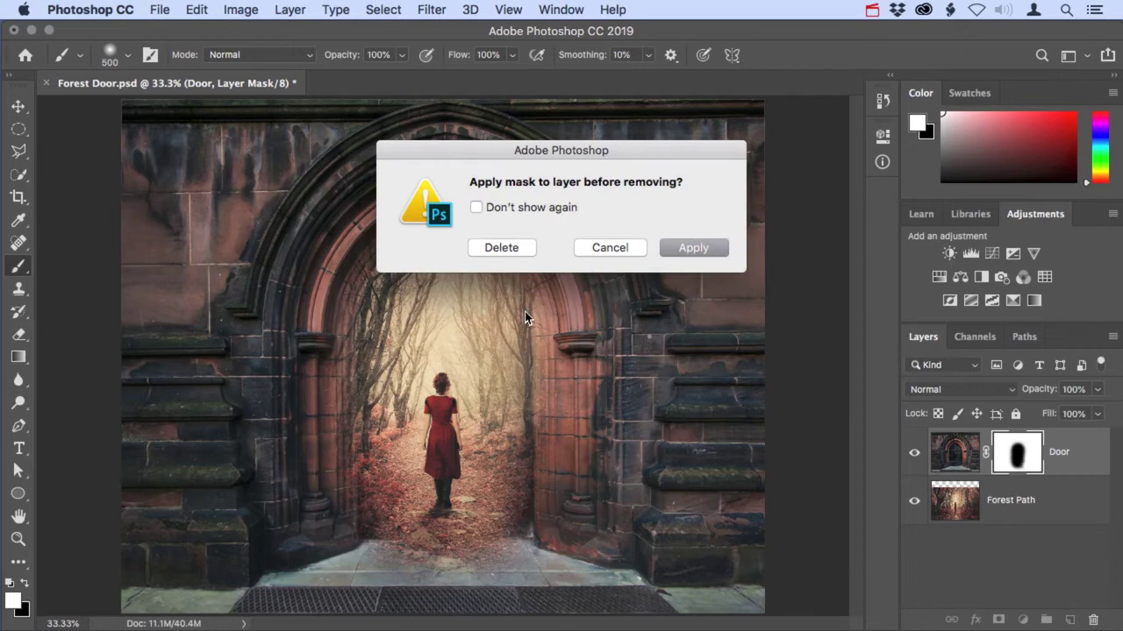
left_click(502, 249)
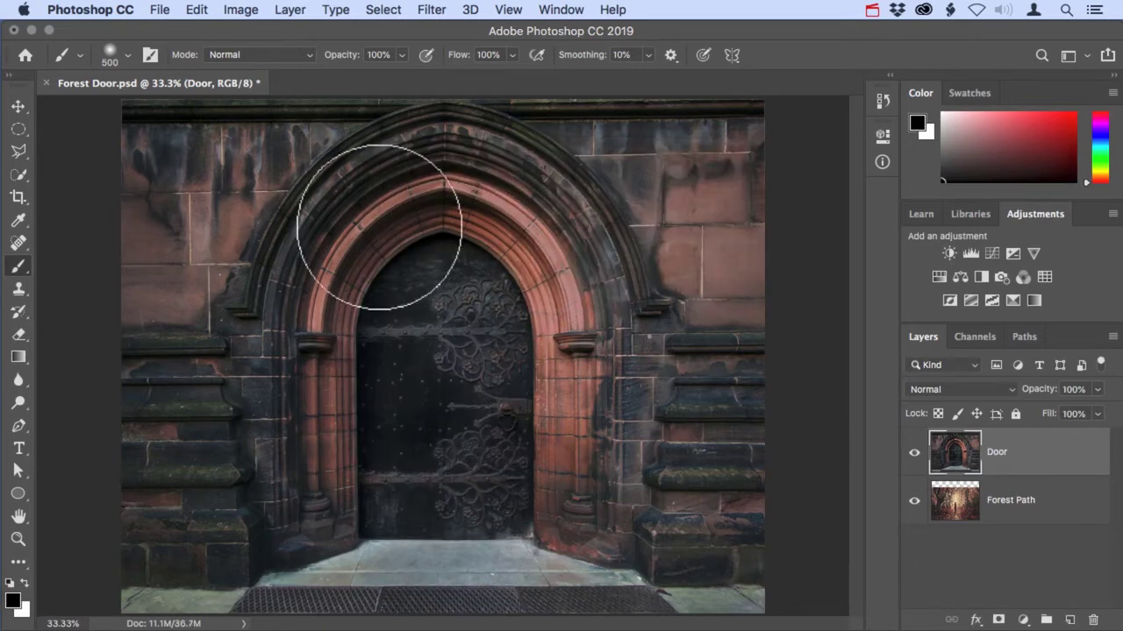
- Quick-select the stone wall and arch around the wooden door
left_click(25, 176)
right_click(24, 177)
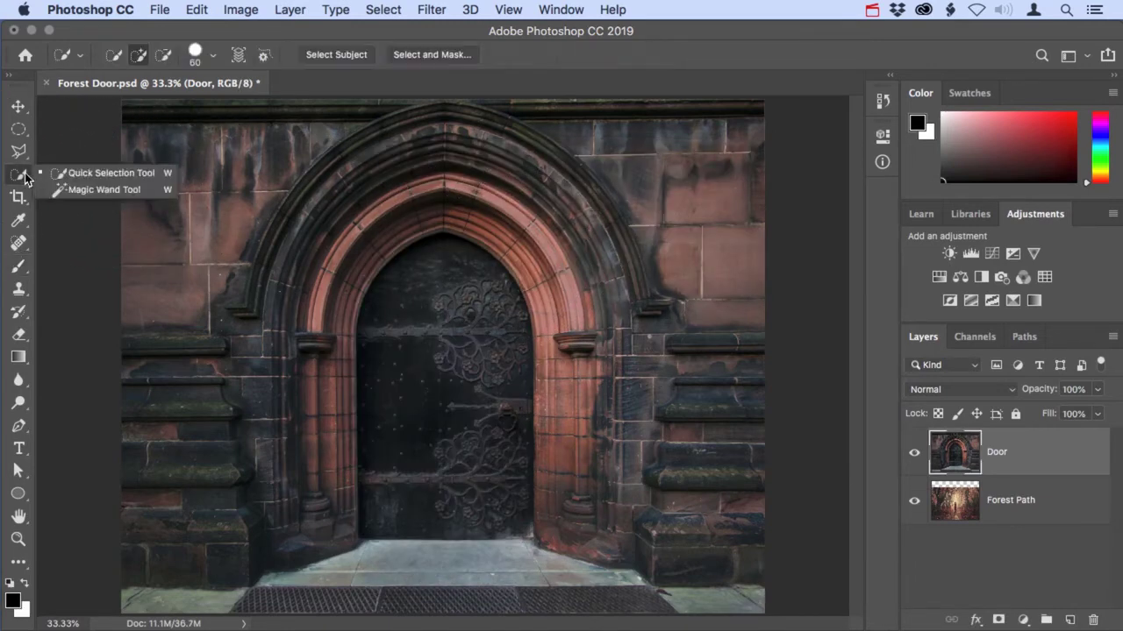
left_click(71, 179)
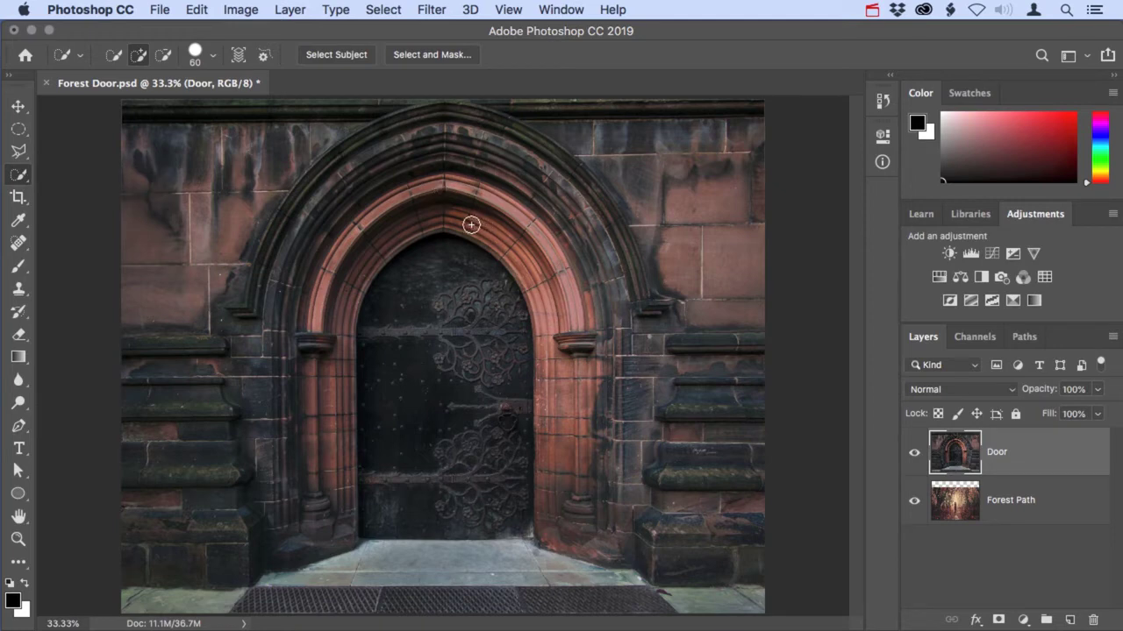
mouse_move(468, 225)
left_mouse_down()
mouse_move(519, 264)
mouse_move(549, 325)
mouse_move(564, 523)
mouse_move(577, 429)
mouse_move(570, 349)
mouse_move(541, 252)
mouse_move(457, 189)
mouse_move(441, 220)
mouse_move(461, 222)
mouse_move(392, 238)
mouse_move(431, 221)
mouse_move(371, 255)
mouse_move(337, 300)
mouse_move(321, 371)
mouse_move(337, 514)
mouse_move(322, 534)
mouse_move(265, 548)
mouse_move(192, 547)
mouse_move(172, 534)
mouse_move(192, 268)
mouse_move(260, 296)
mouse_move(269, 154)
mouse_move(286, 252)
mouse_move(318, 202)
mouse_move(398, 151)
mouse_move(237, 143)
mouse_move(132, 173)
mouse_move(142, 213)
mouse_move(365, 150)
mouse_move(721, 168)
mouse_move(647, 213)
mouse_move(627, 254)
mouse_move(676, 441)
mouse_move(689, 449)
mouse_move(690, 500)
mouse_move(734, 518)
left_mouse_up()
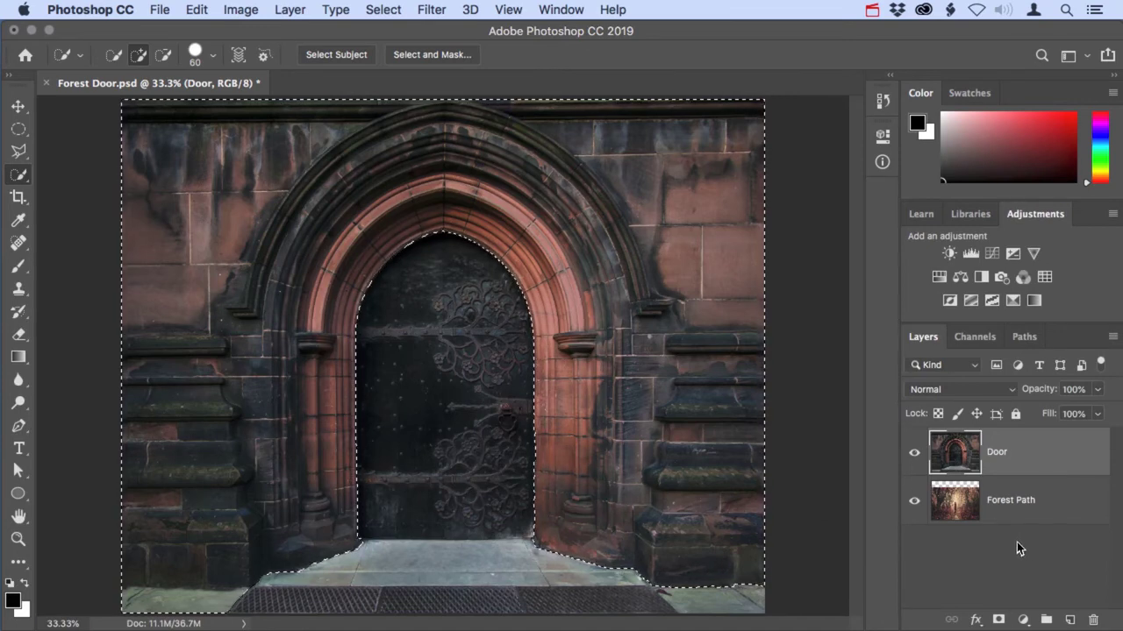
- Add a layer mask to the Door layer from the active wall selection
left_click(999, 620)
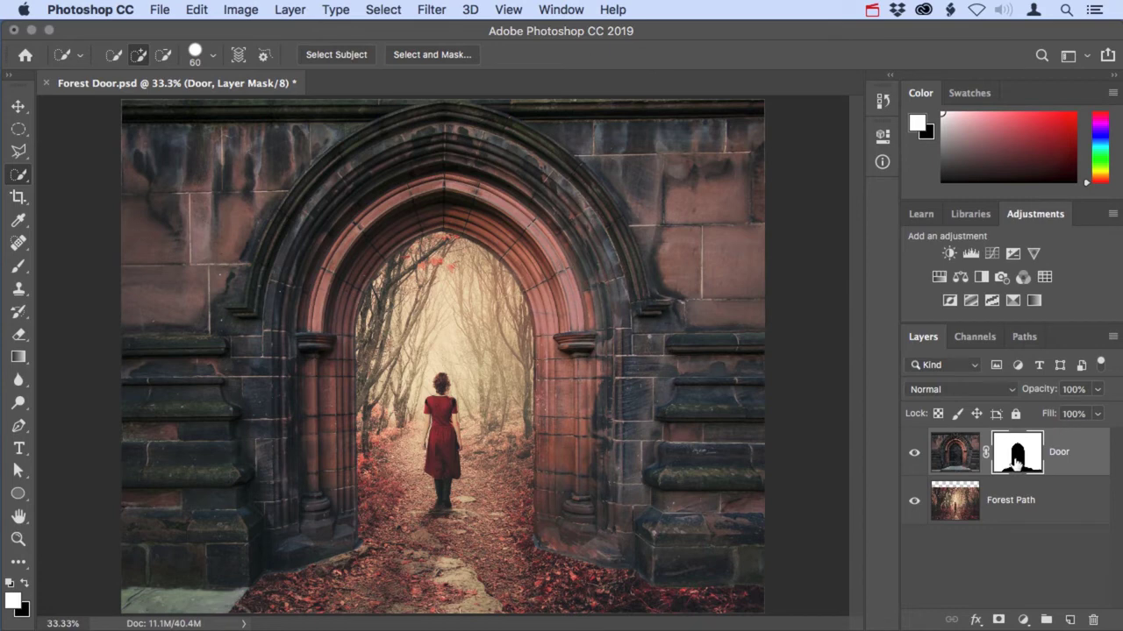
- Paint black with a 250 px brush over the bottom-left ledge in the Door mask
left_click_drag(18, 266, 62, 272)
left_click(74, 264)
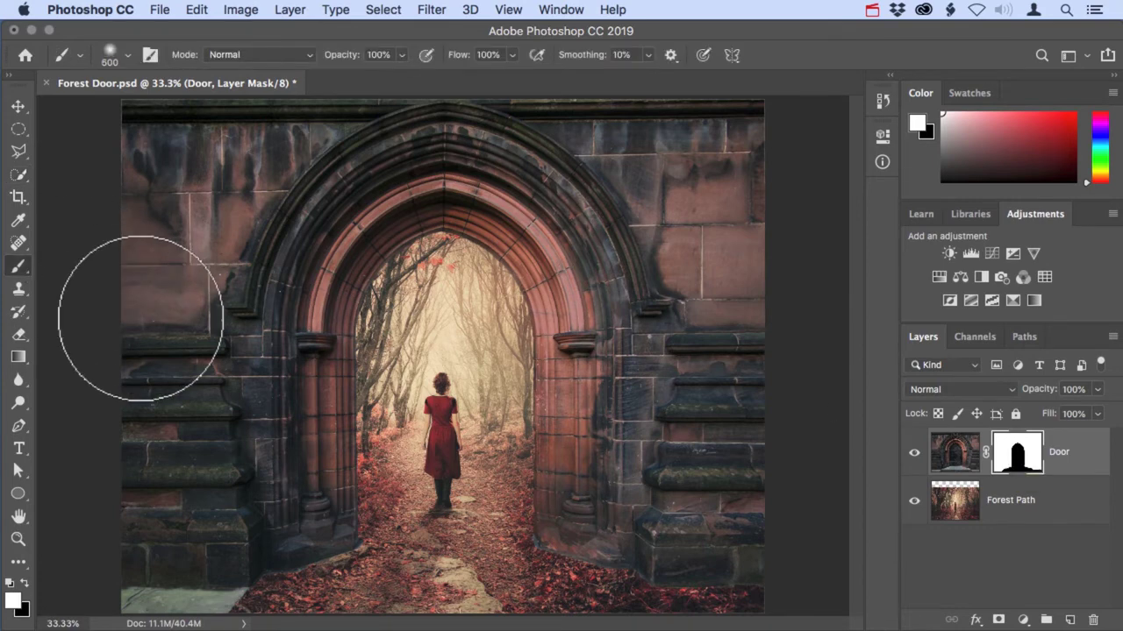
key("bracketleft")
key("bracketleft")
key("bracketleft")
key("bracketleft")
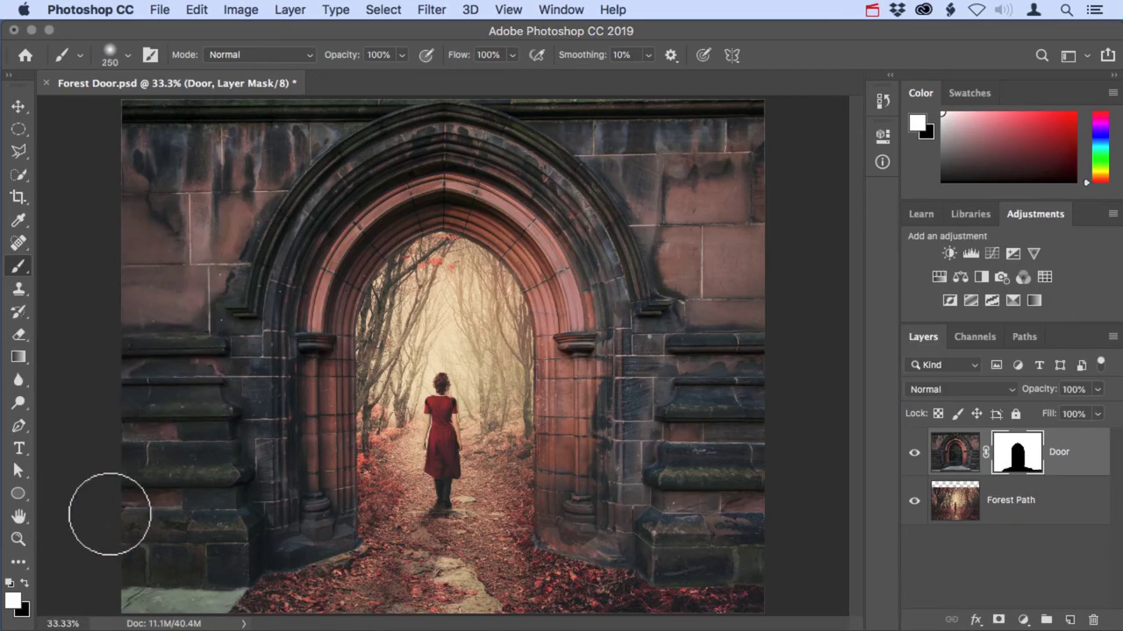
key("x")
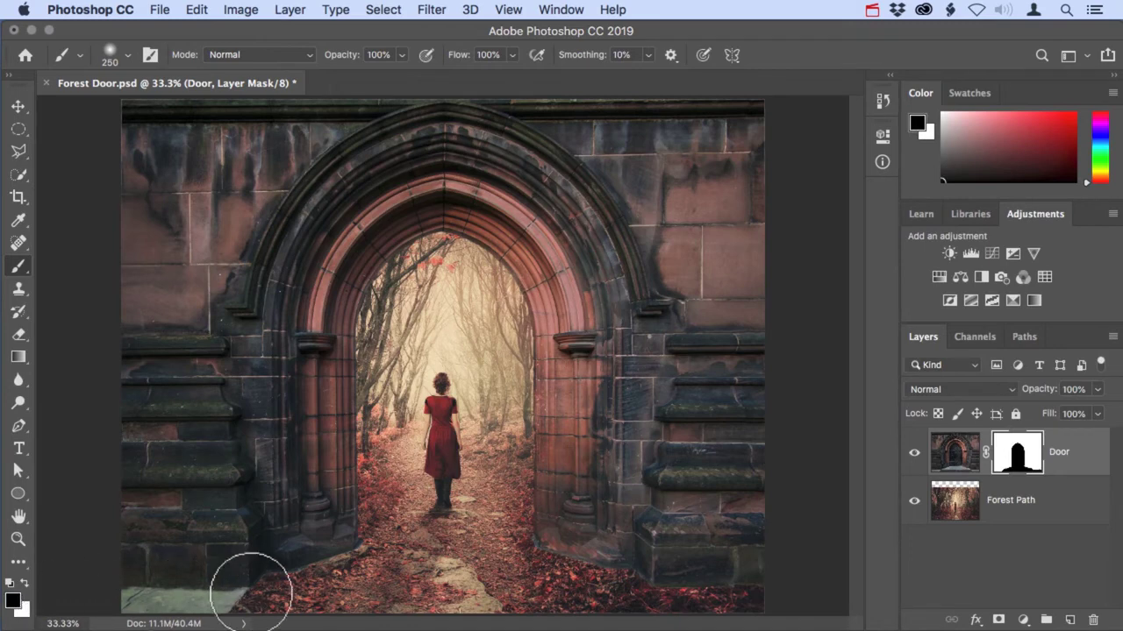
mouse_move(281, 594)
left_mouse_down()
mouse_move(107, 605)
mouse_move(282, 599)
mouse_move(353, 560)
mouse_move(359, 570)
mouse_move(505, 583)
mouse_move(518, 554)
mouse_move(548, 573)
mouse_move(781, 602)
mouse_move(716, 613)
mouse_move(620, 602)
mouse_move(504, 566)
mouse_move(376, 571)
left_mouse_up()
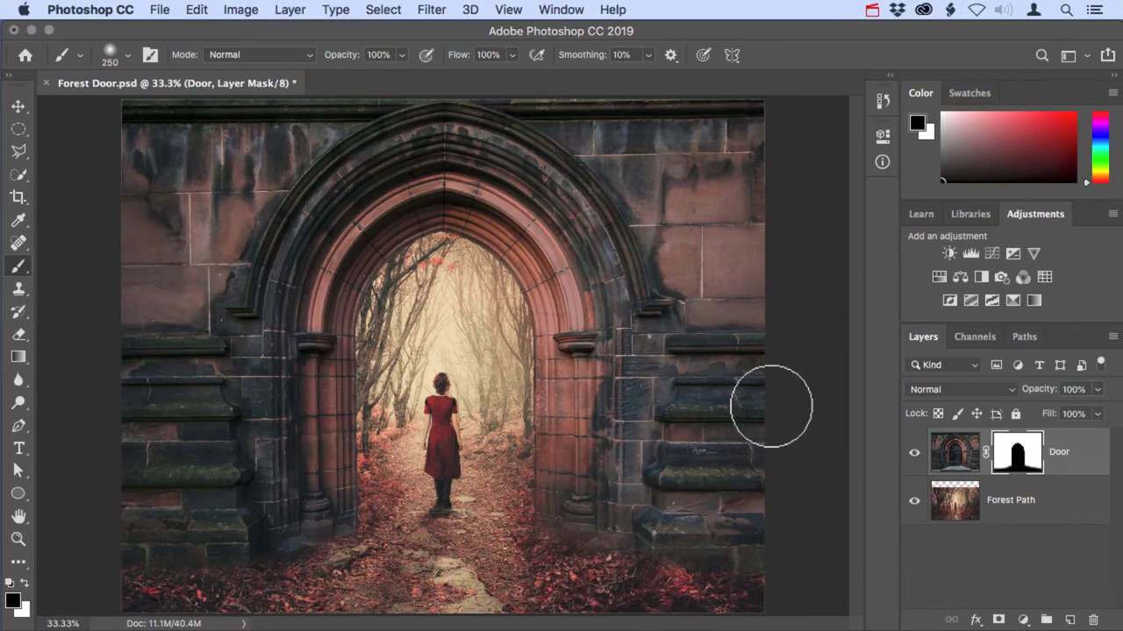
- Brush the mask over both walls beside the arch at 45% opacity, 600 px
left_click(402, 62)
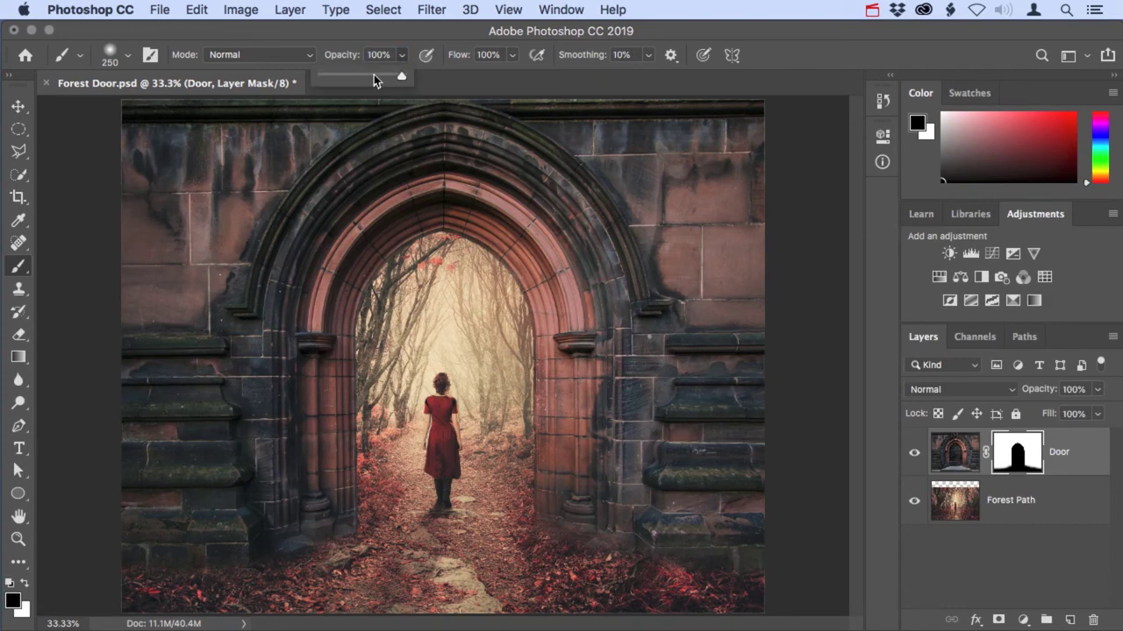
left_click_drag(374, 74, 359, 77)
key("Return")
key("bracketright")
key("bracketright")
key("bracketright")
key("bracketright")
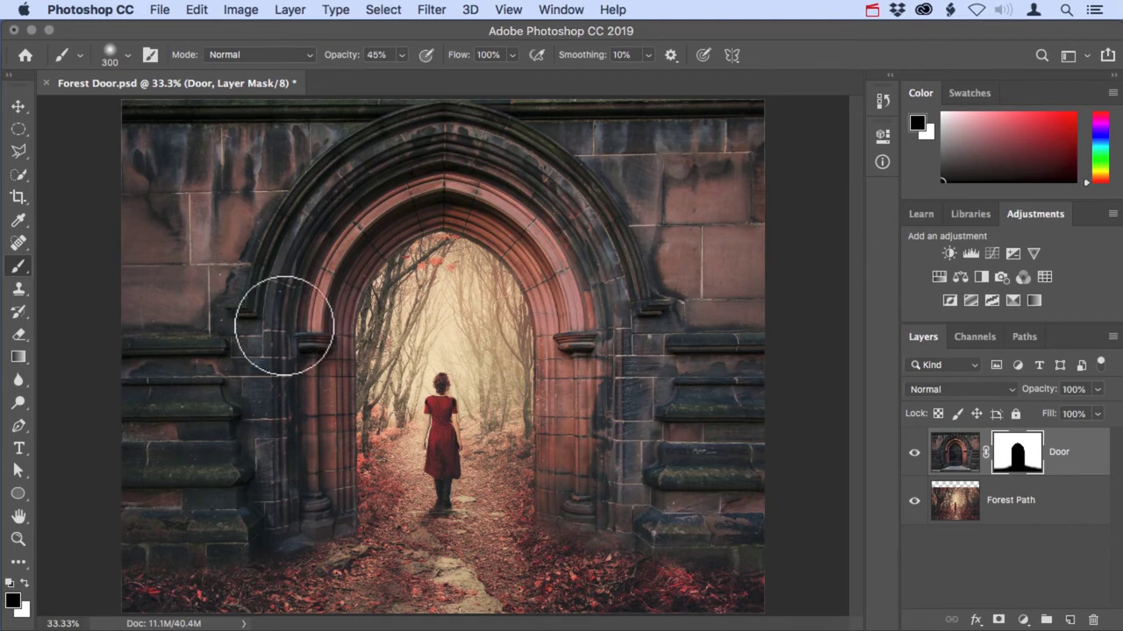
mouse_move(271, 339)
left_mouse_down()
mouse_move(249, 410)
mouse_move(234, 351)
mouse_move(212, 379)
mouse_move(208, 492)
mouse_move(267, 450)
left_mouse_up()
mouse_move(556, 396)
left_mouse_down()
mouse_move(618, 458)
mouse_move(645, 445)
mouse_move(661, 410)
mouse_move(714, 487)
mouse_move(700, 393)
mouse_move(675, 353)
mouse_move(679, 378)
mouse_move(566, 374)
mouse_move(586, 421)
mouse_move(725, 461)
mouse_move(722, 477)
mouse_move(702, 454)
left_mouse_up()
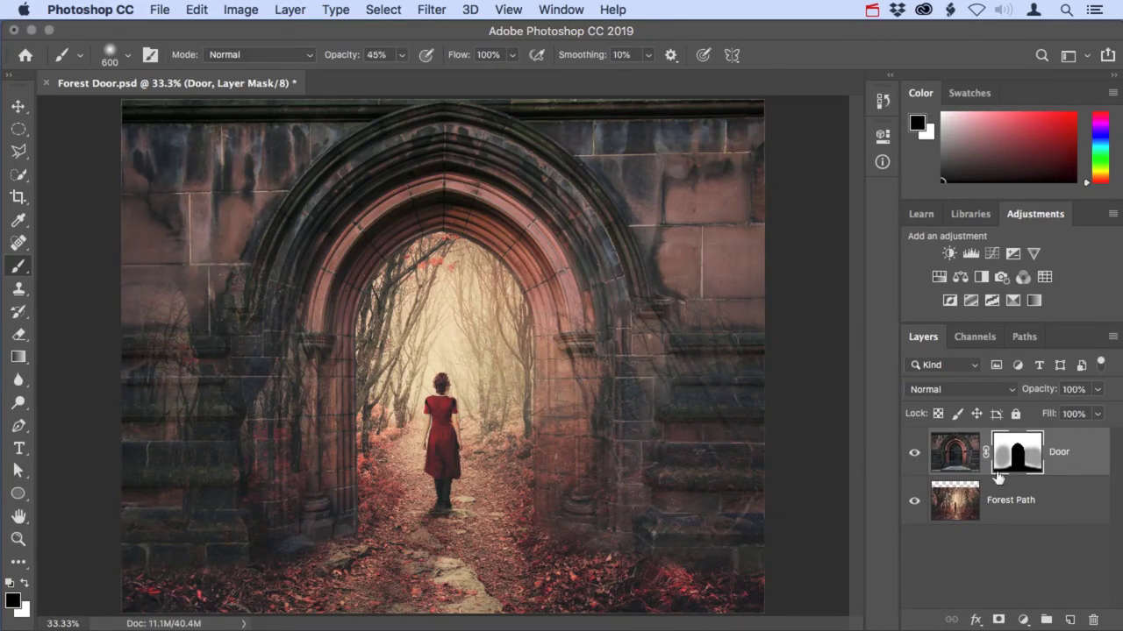